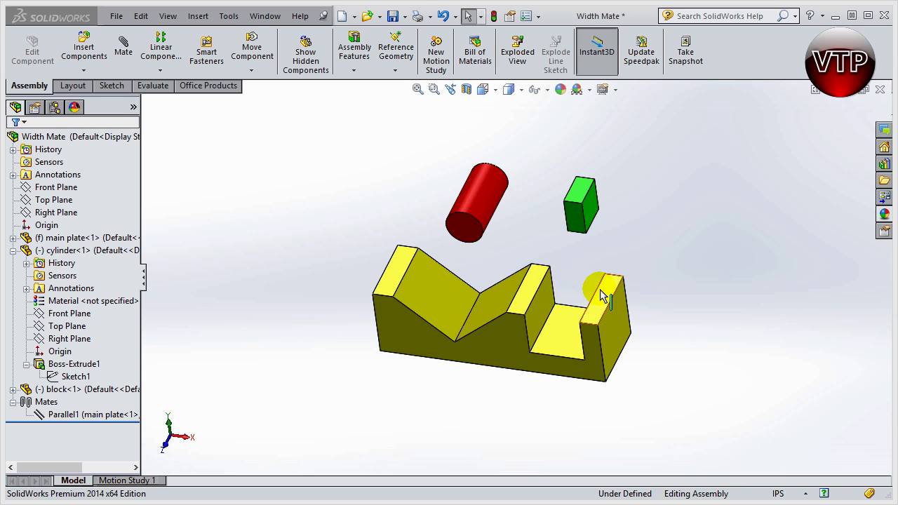
Select the base plate's front face and view it Normal To, showing the V-groove and slot
left_click(509, 365)
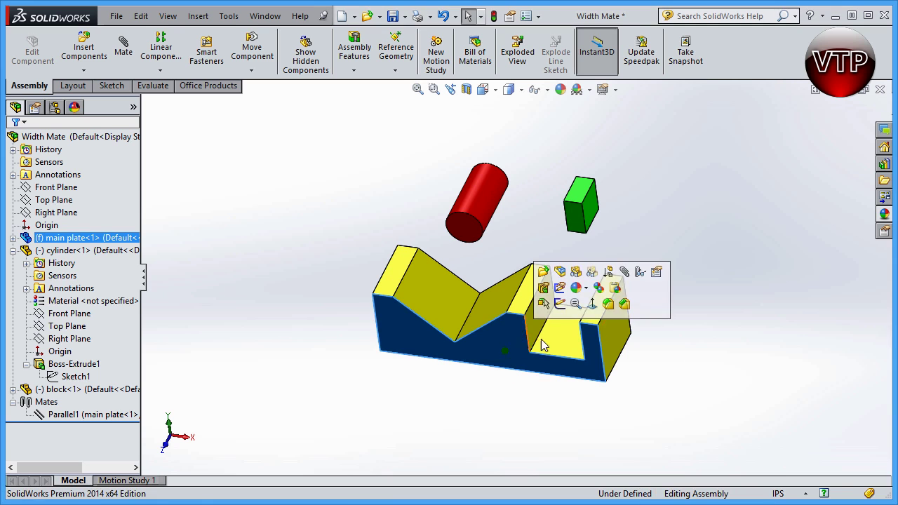
left_click(594, 307)
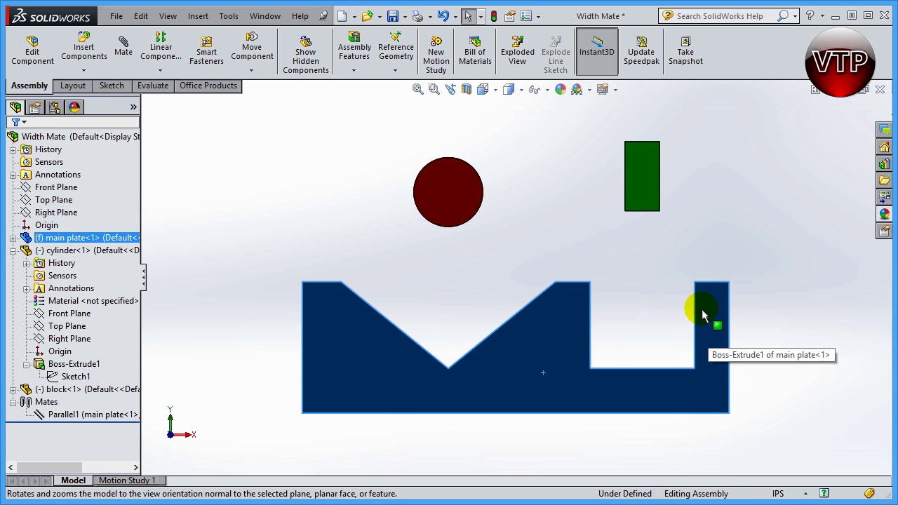
Zoom out to the isometric view and drag the red cylinder up-left and the green block right
key("z")
key("ctrl+7")
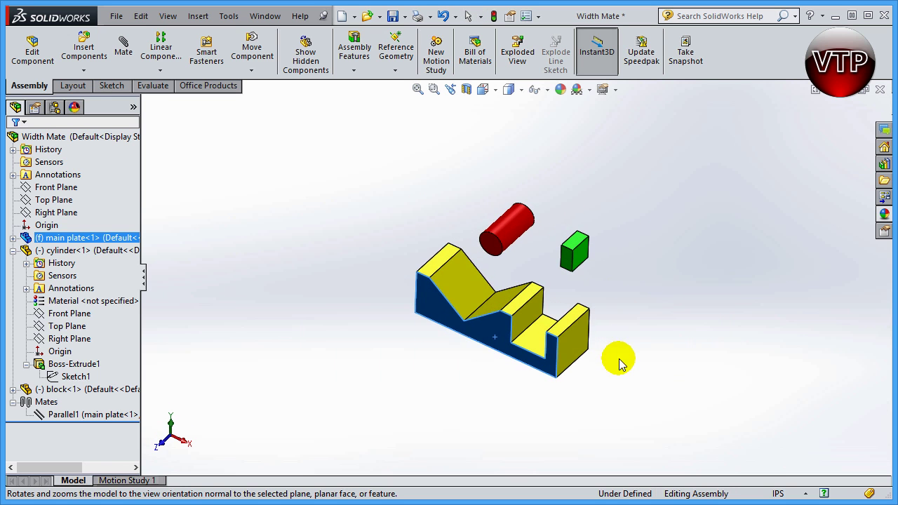
left_click(489, 226)
left_click_drag(489, 226, 420, 184)
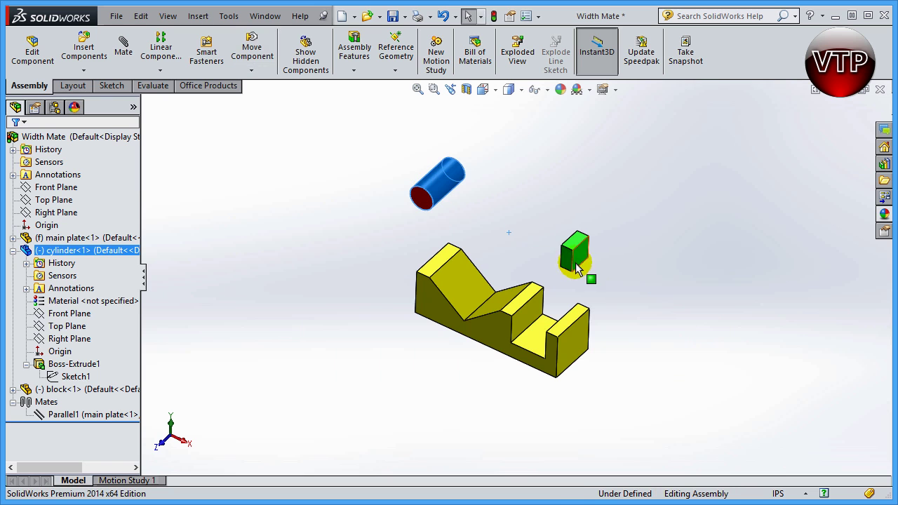
left_click_drag(580, 269, 681, 316)
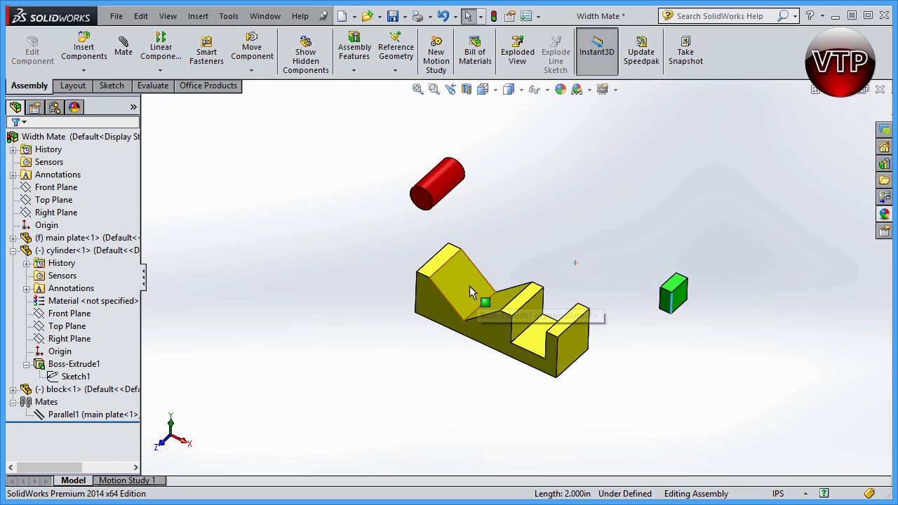
Try dragging the fixed yellow base plate, which stays put, then clear the selection
left_click_drag(465, 288, 401, 381)
left_click(400, 380)
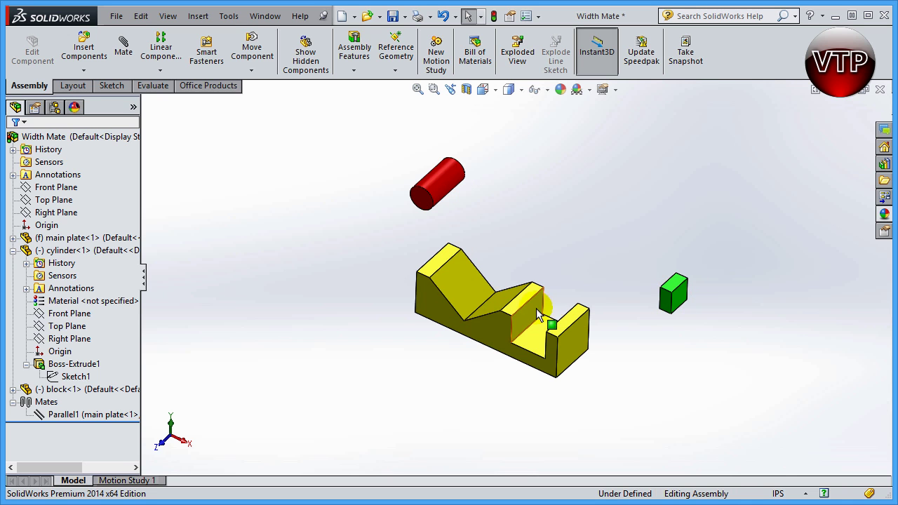
left_click(475, 365)
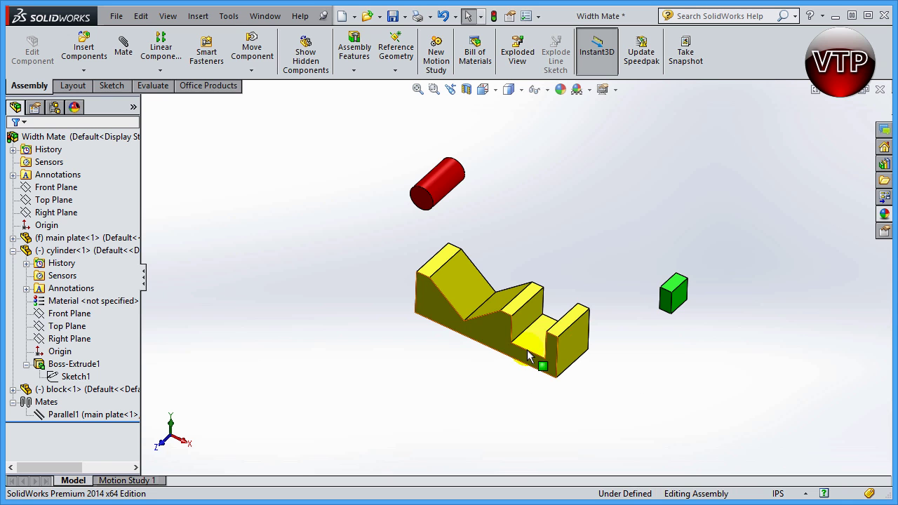
left_click(491, 408)
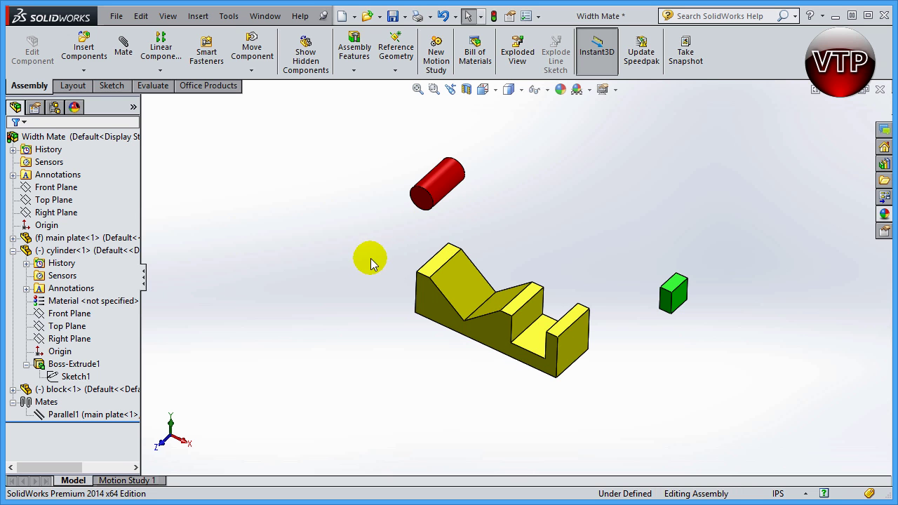
Start a new mate and choose Width from the Advanced Mates
left_click(123, 49)
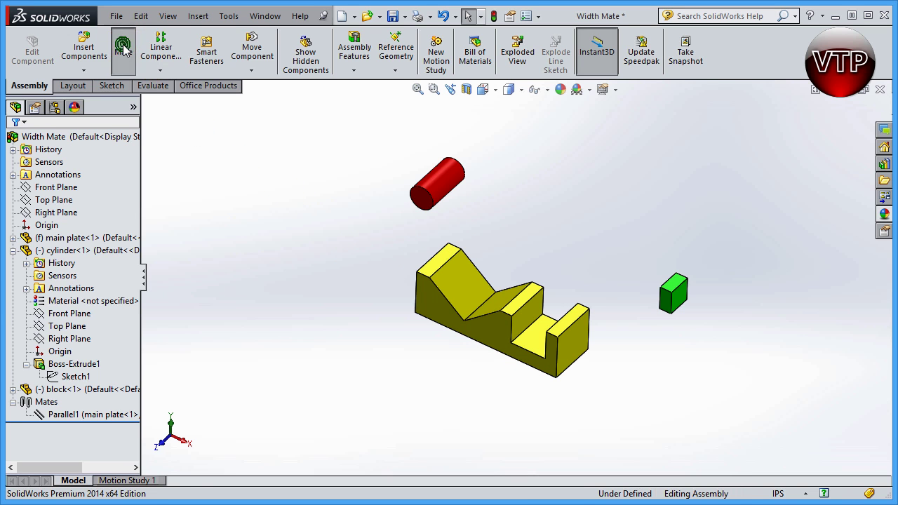
left_click_drag(133, 207, 132, 303)
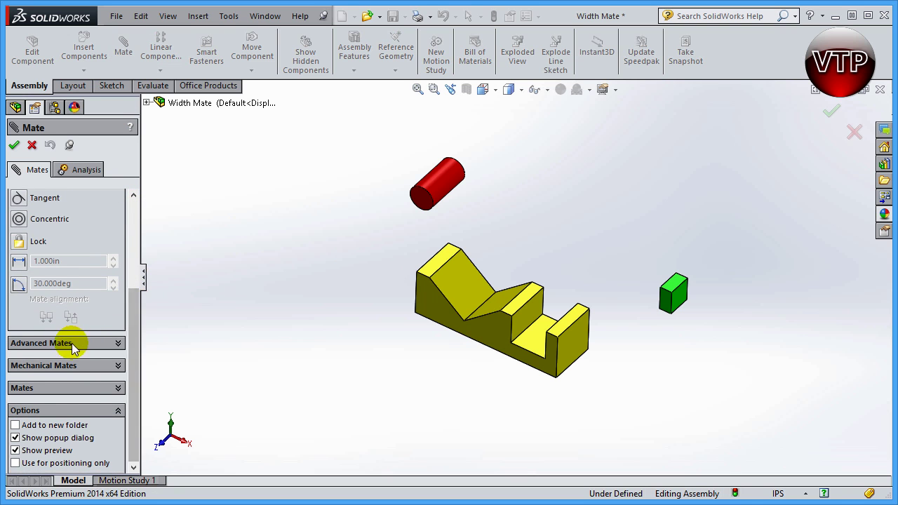
left_click(115, 343)
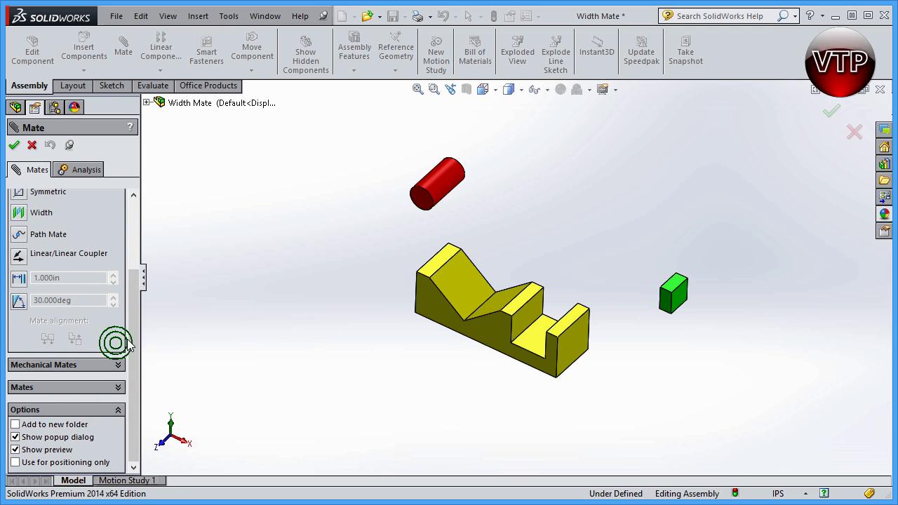
left_click(17, 218)
left_click_drag(132, 327, 144, 227)
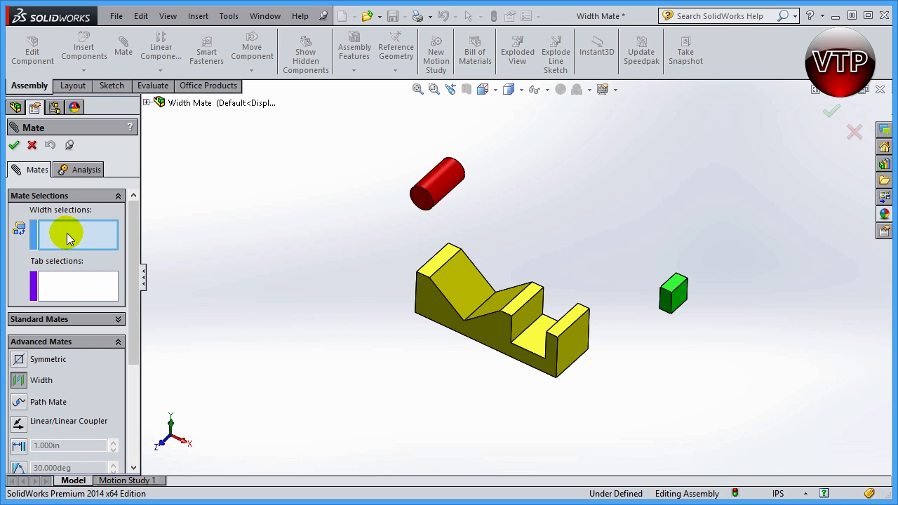
Pick both slanted V-groove faces as width references and the cylinder face as tab, then accept
scroll(421, 235, "down", 6)
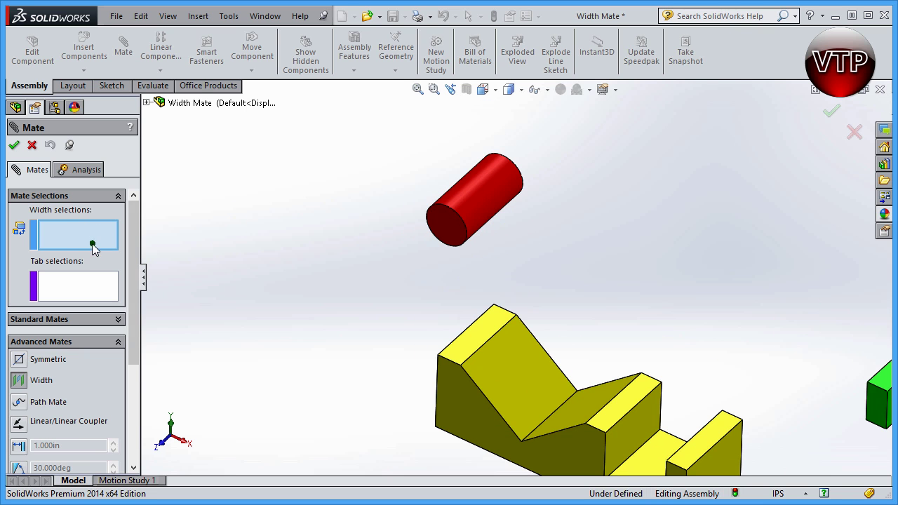
left_click(510, 378)
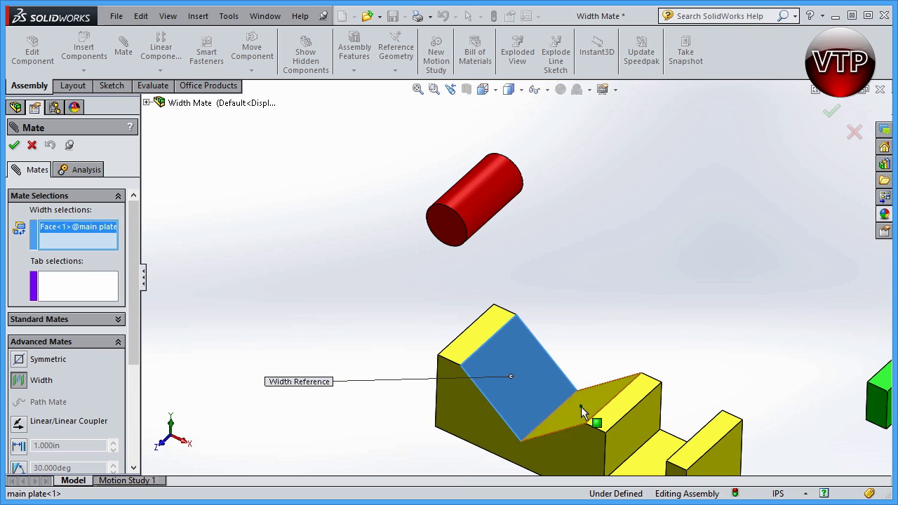
left_click(581, 406)
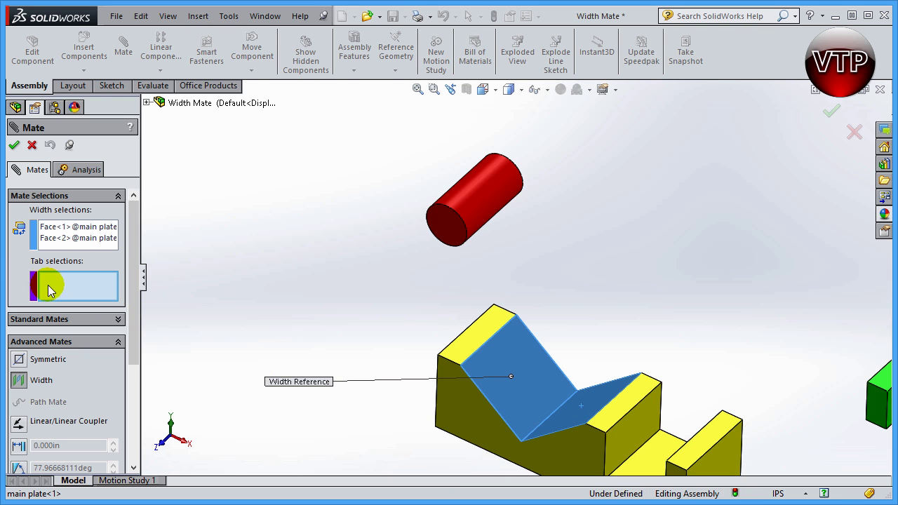
left_click(477, 197)
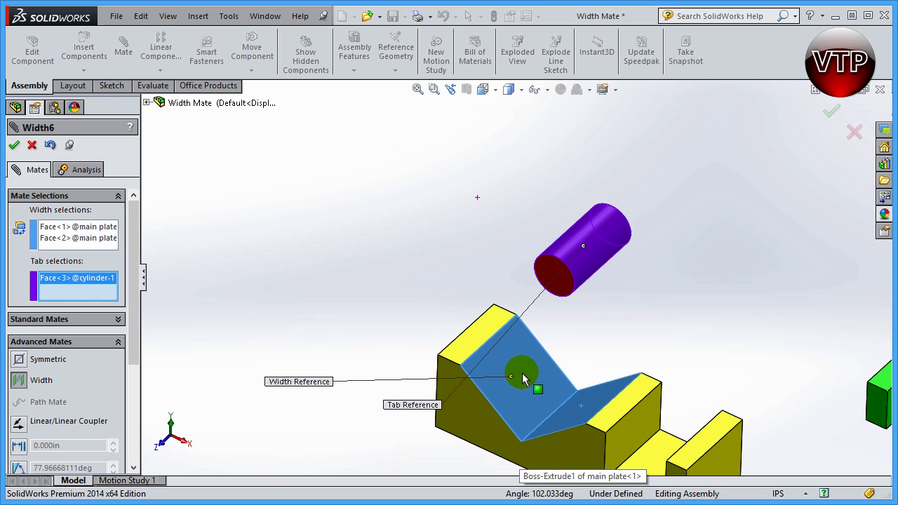
left_click(14, 144)
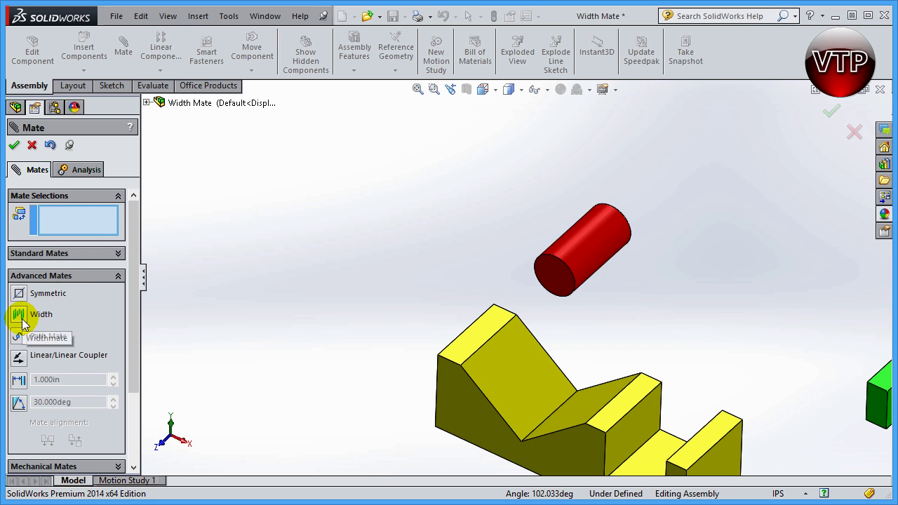
Choose the Width mate and pick the slot's two inner walls as width references
scroll(702, 337, "up", 3)
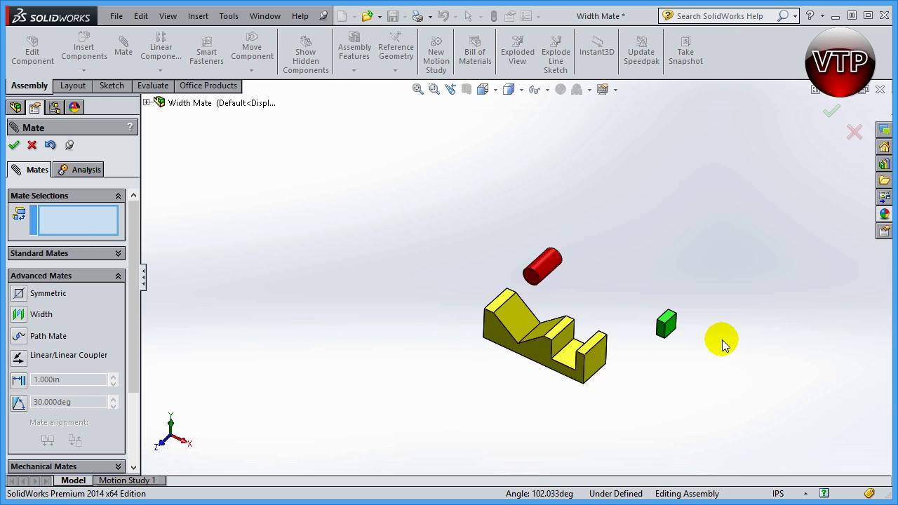
scroll(729, 347, "down", 3)
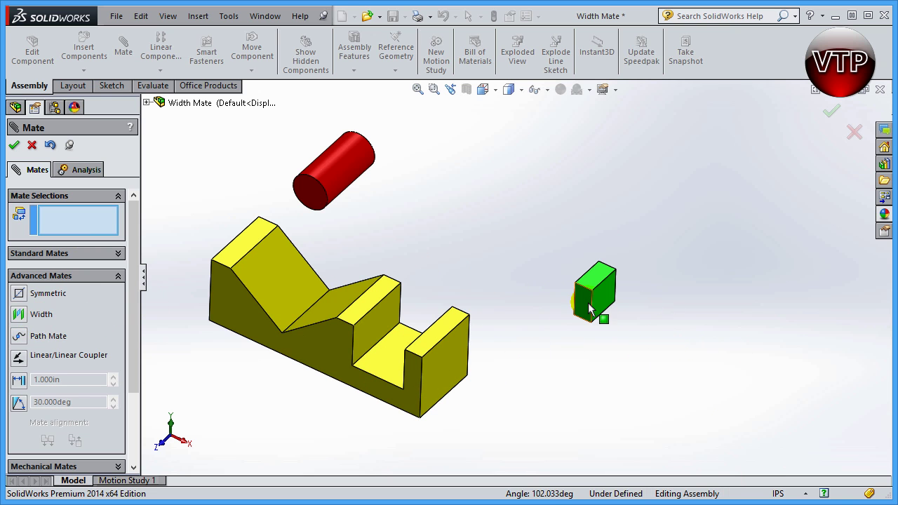
left_click(19, 315)
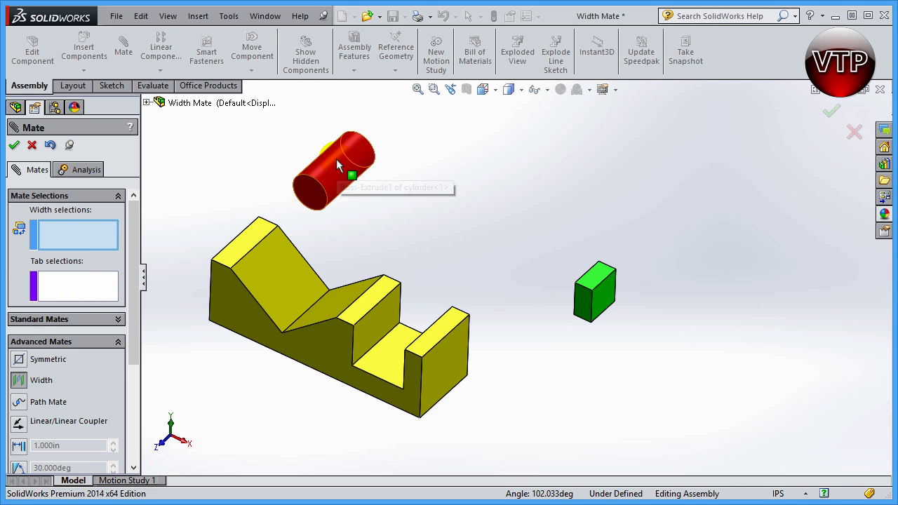
left_click(385, 320)
middle_click_drag(266, 381, 446, 349)
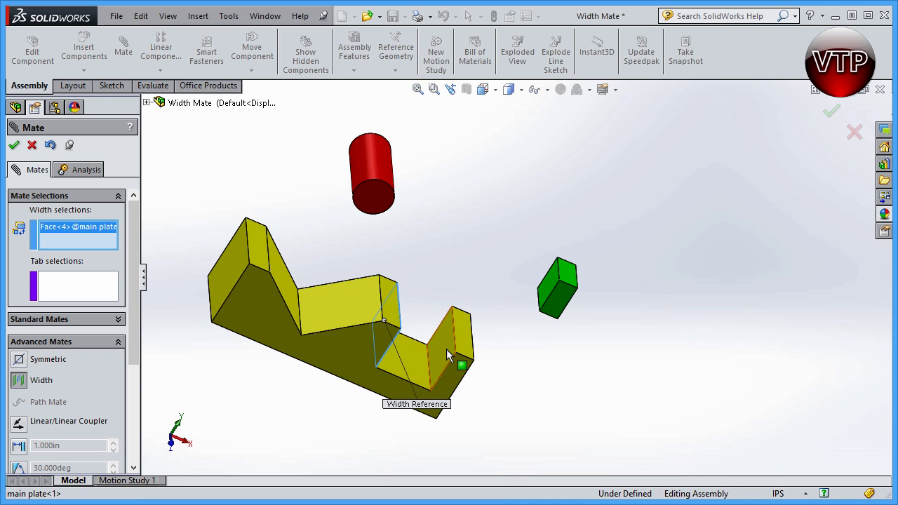
left_click(446, 349)
key("ctrl+7")
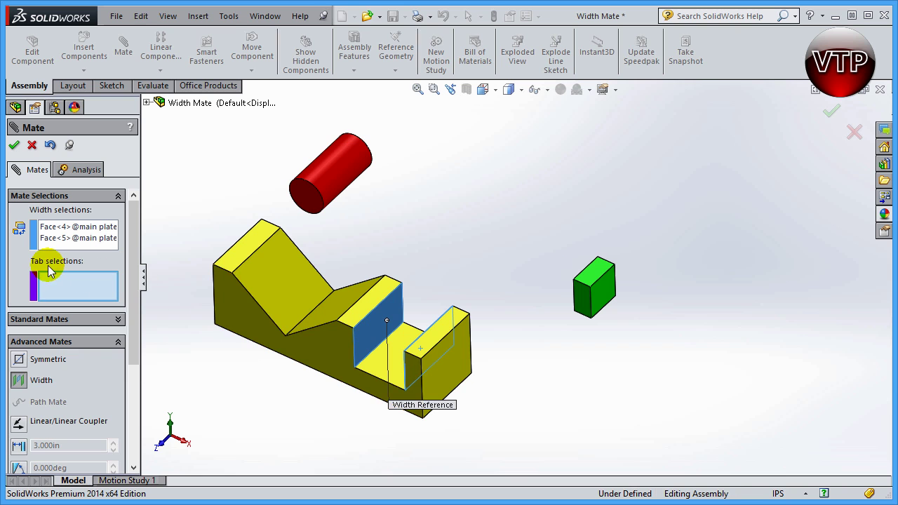
Pick the green block's two opposite side faces as tab references, clearing the wrong picks
left_click(607, 297)
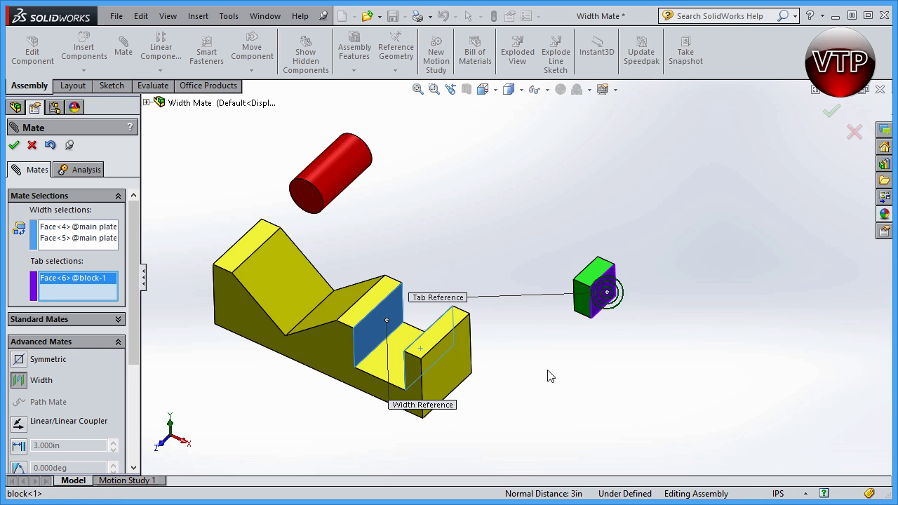
left_click(590, 303)
left_click(587, 307)
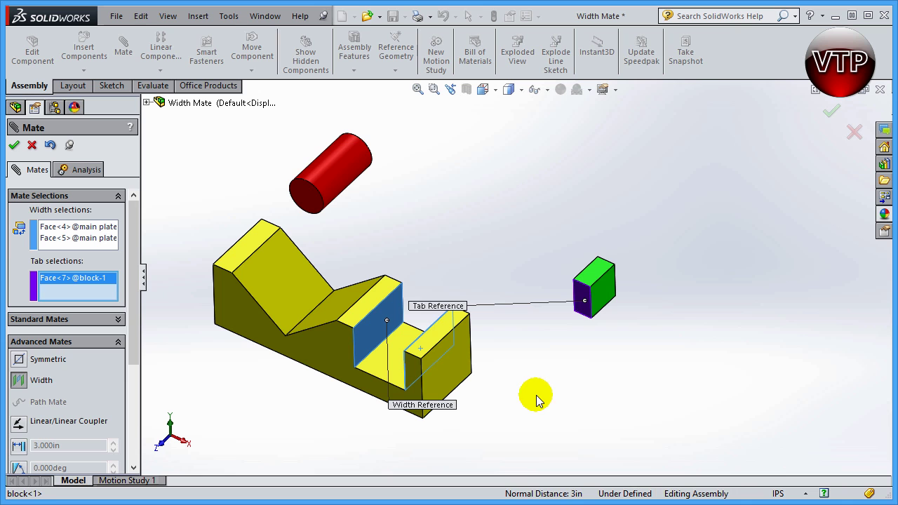
left_click(585, 301)
left_click(589, 274)
left_click(556, 412)
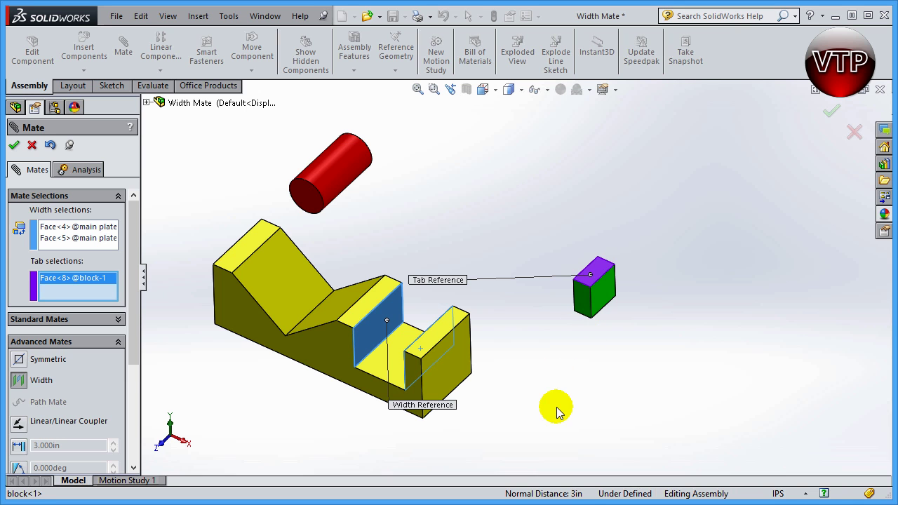
left_click(604, 269)
left_click(609, 292)
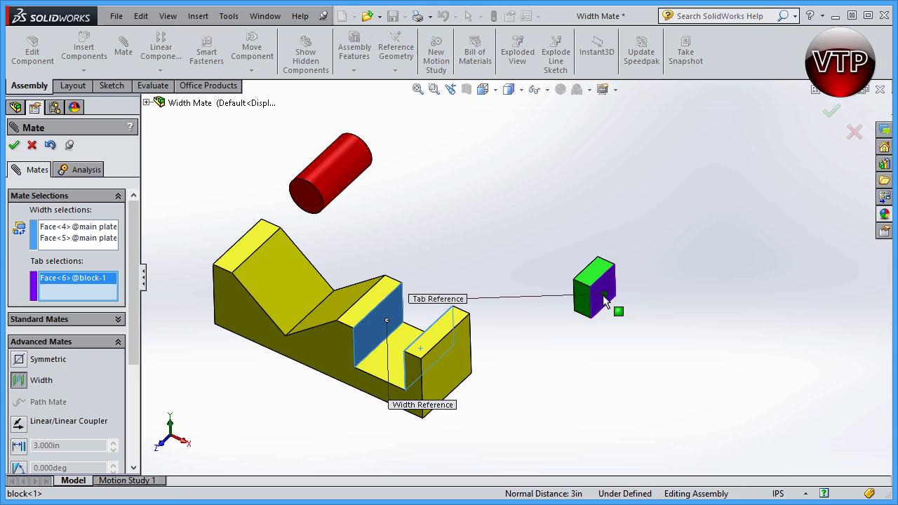
middle_click_drag(609, 294, 570, 302)
left_click(538, 303)
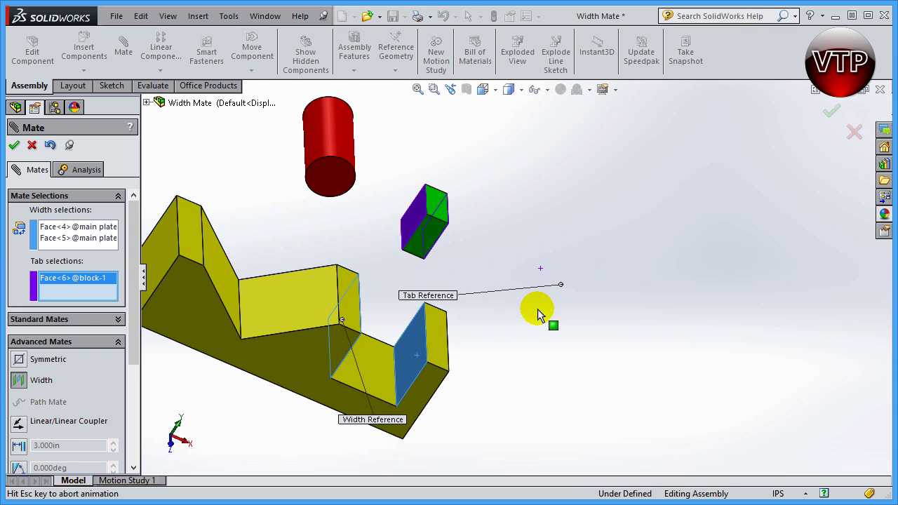
Orbit the assembly to check the block's position, then switch to the Front view
middle_click_drag(545, 363, 445, 292)
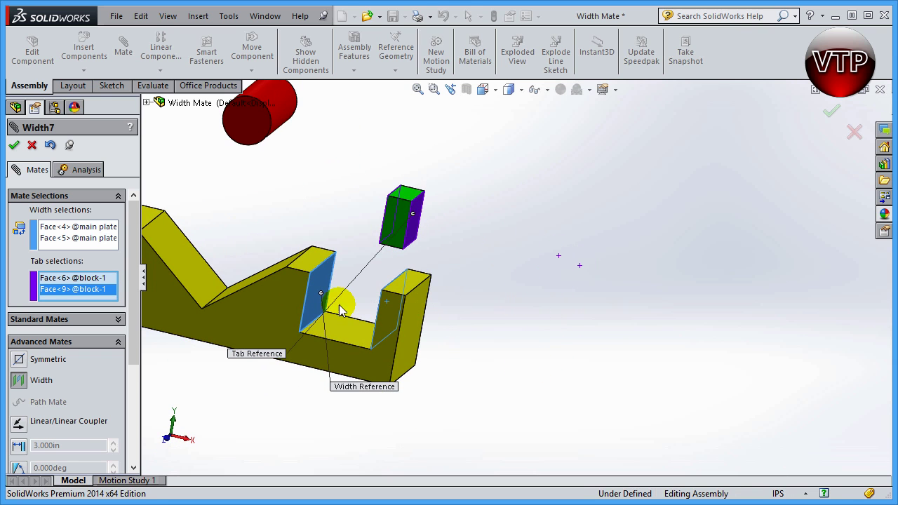
middle_click_drag(366, 304, 407, 312)
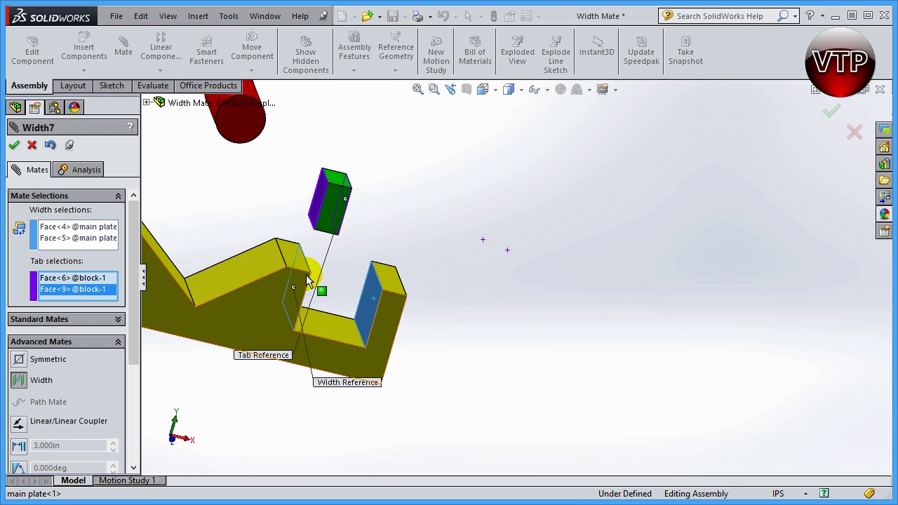
middle_click_drag(351, 214, 324, 233)
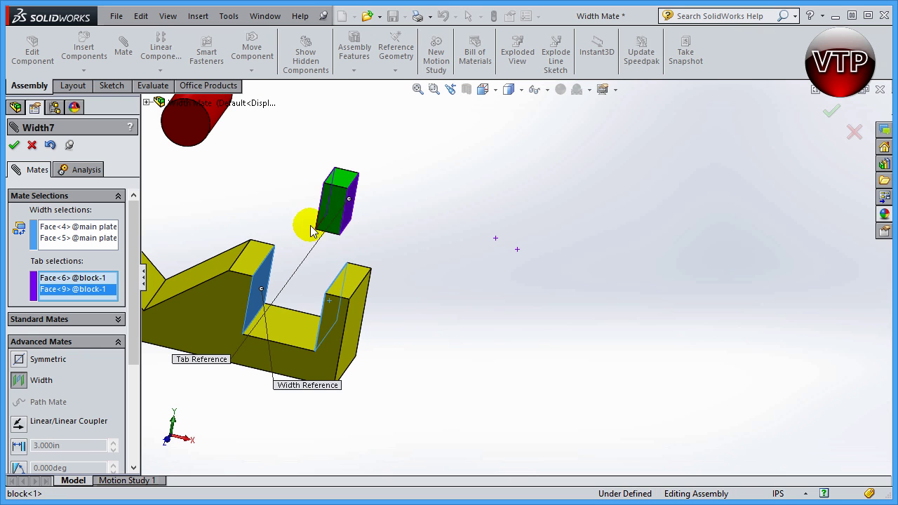
middle_click_drag(283, 409, 371, 260)
left_click(482, 89)
left_click(504, 143)
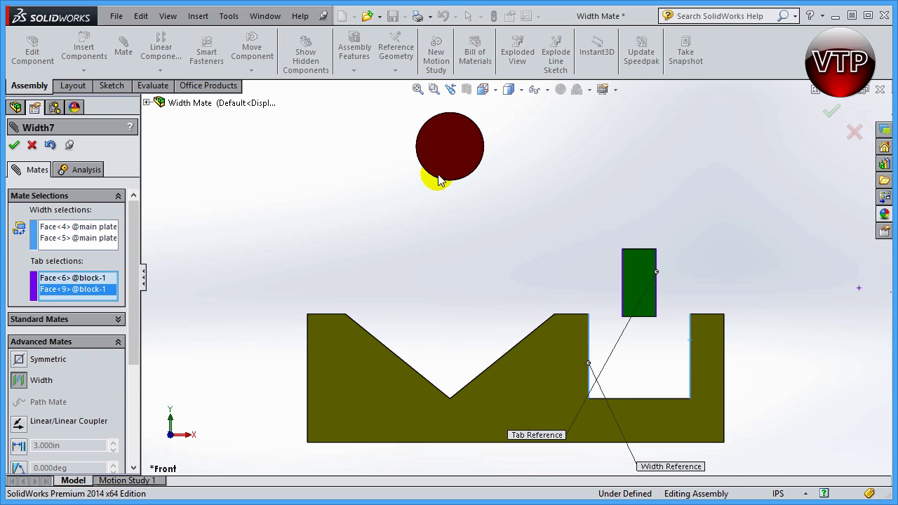
Accept the Width7 mate and drag the cylinder into the V-groove and the block into the slot
left_click(13, 145)
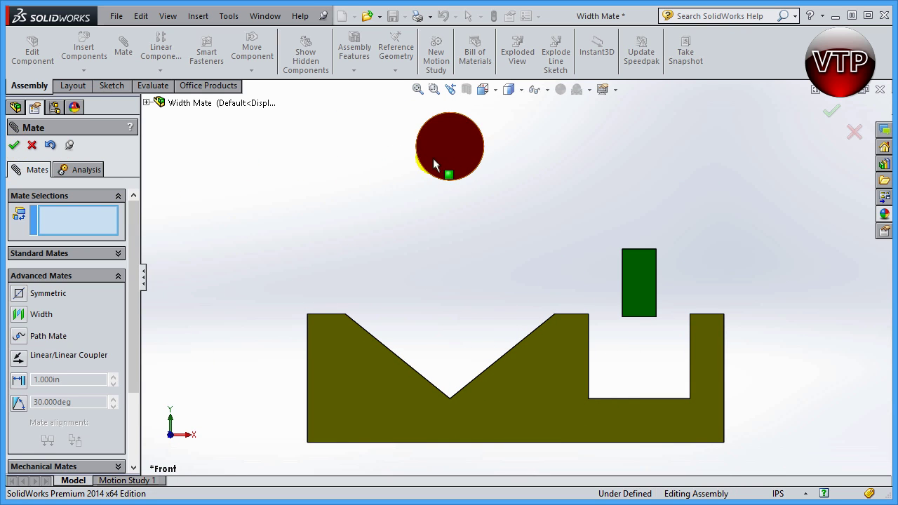
left_click_drag(436, 164, 453, 362)
left_click_drag(632, 264, 643, 353)
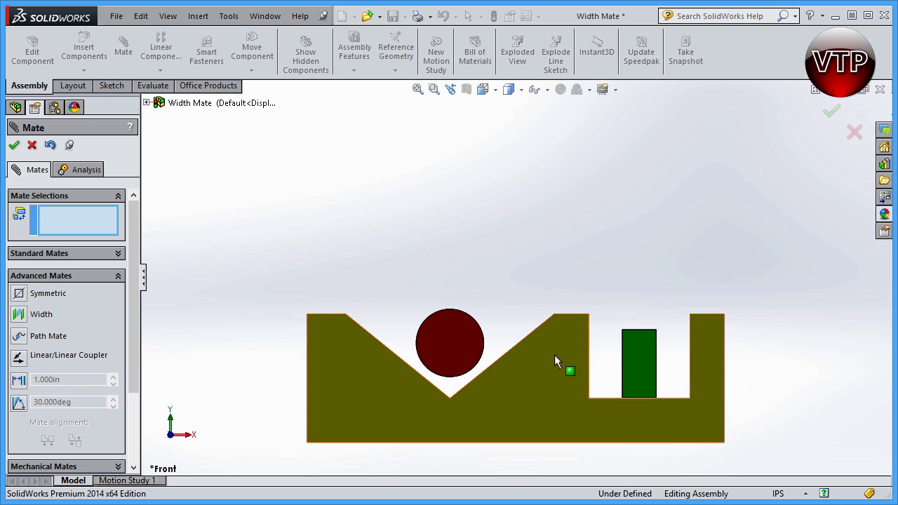
Close the Mate setup, zoom to fit and switch to the Isometric view
left_click(15, 146)
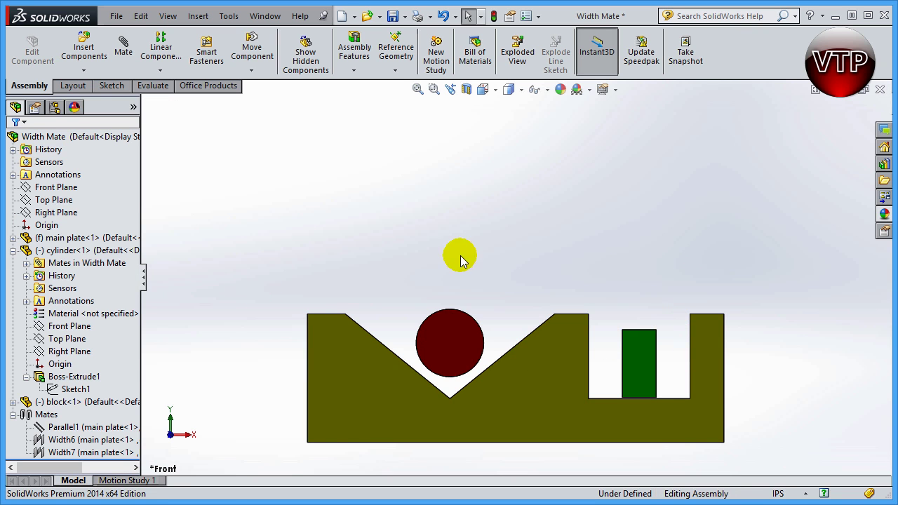
key("z")
left_click(482, 89)
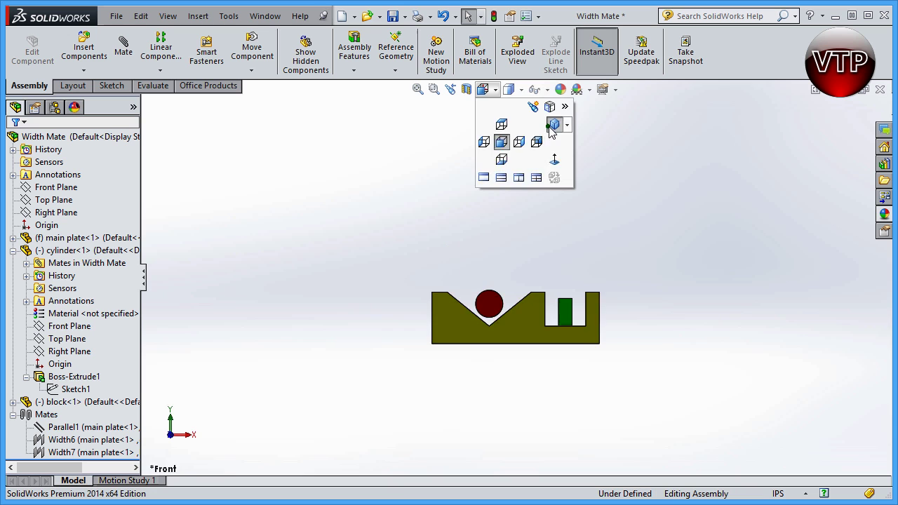
left_click(519, 141)
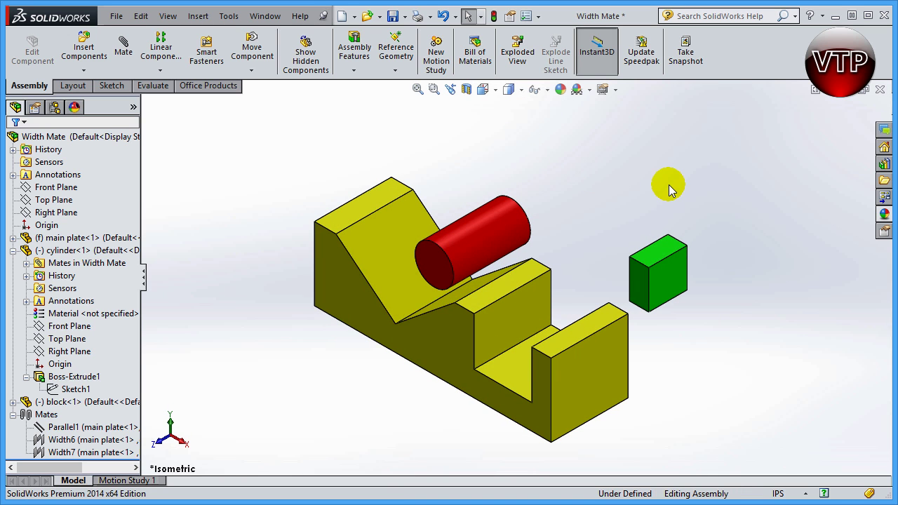